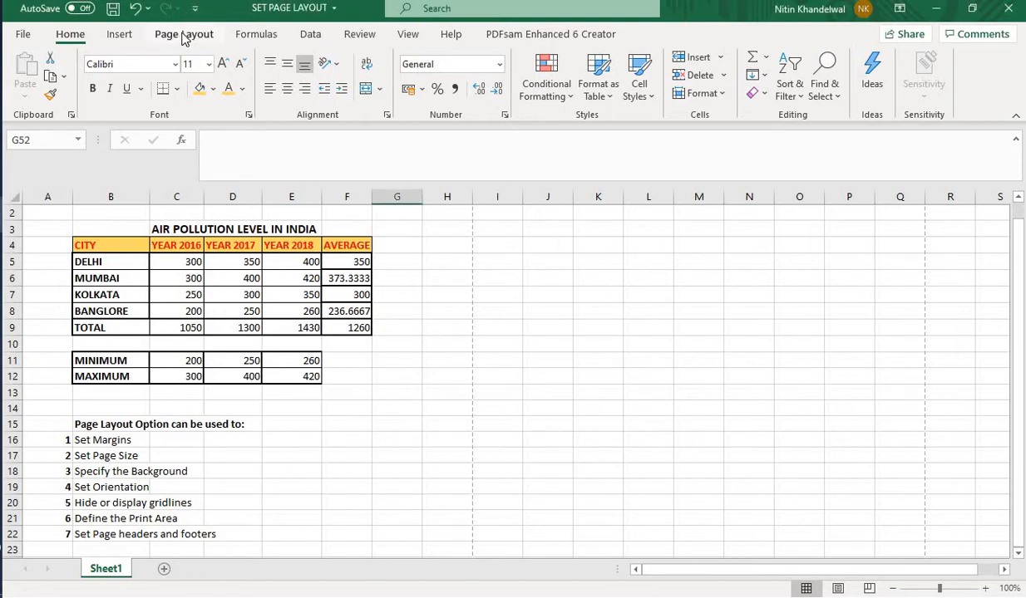
Switch the worksheet from Normal view to Page Layout view.
left_click(184, 39)
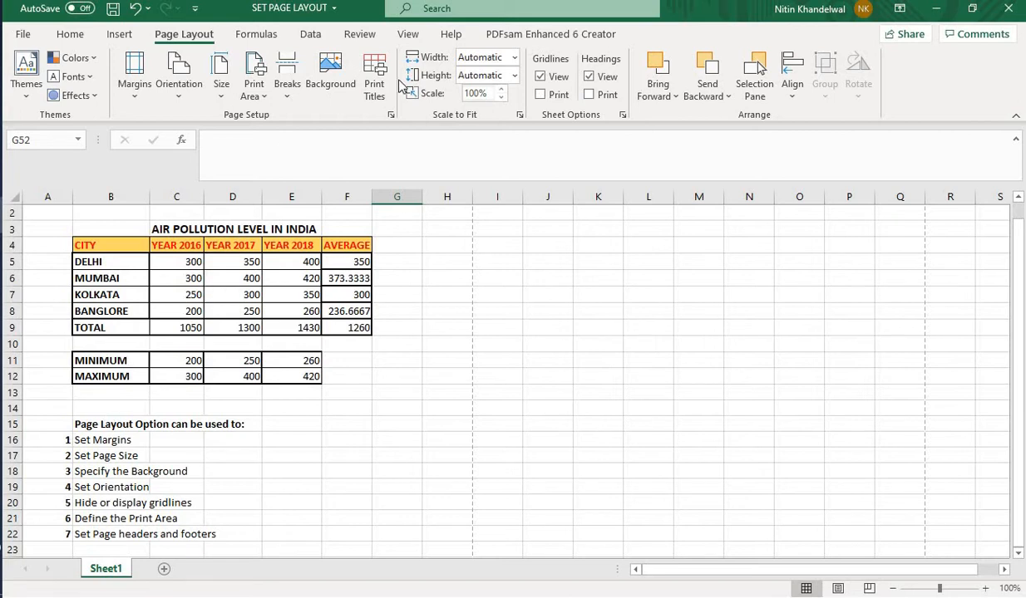
left_click(408, 33)
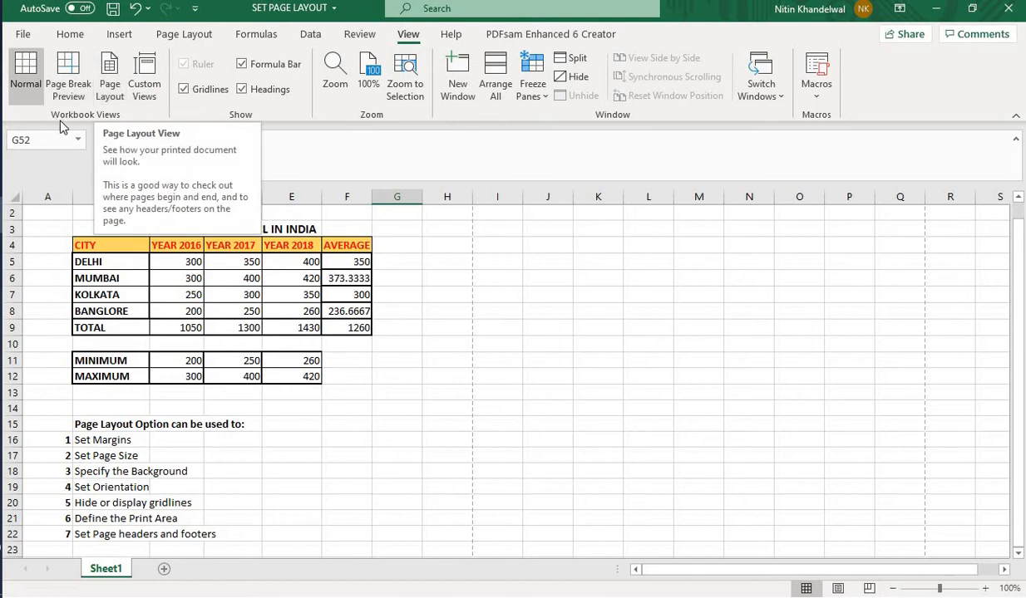
left_click(116, 88)
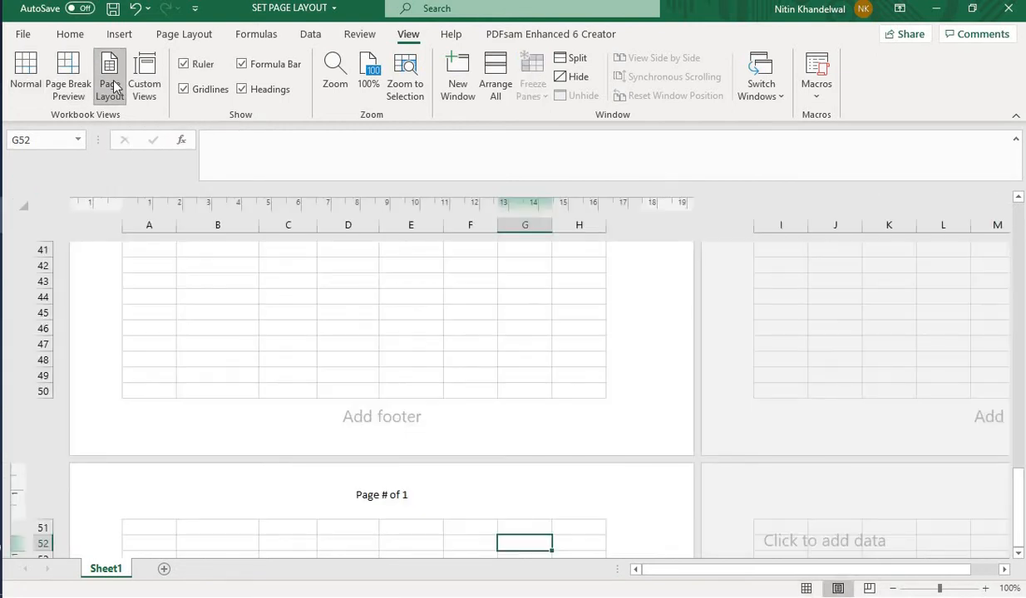
left_click_drag(1016, 499, 1020, 204)
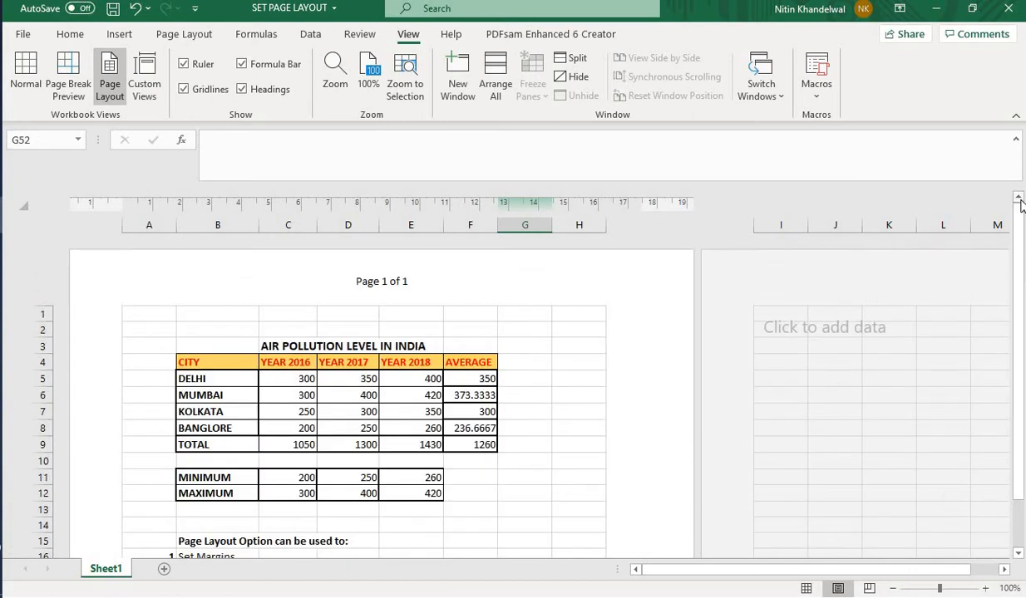
Apply the Narrow margin preset to the sheet.
left_click(184, 34)
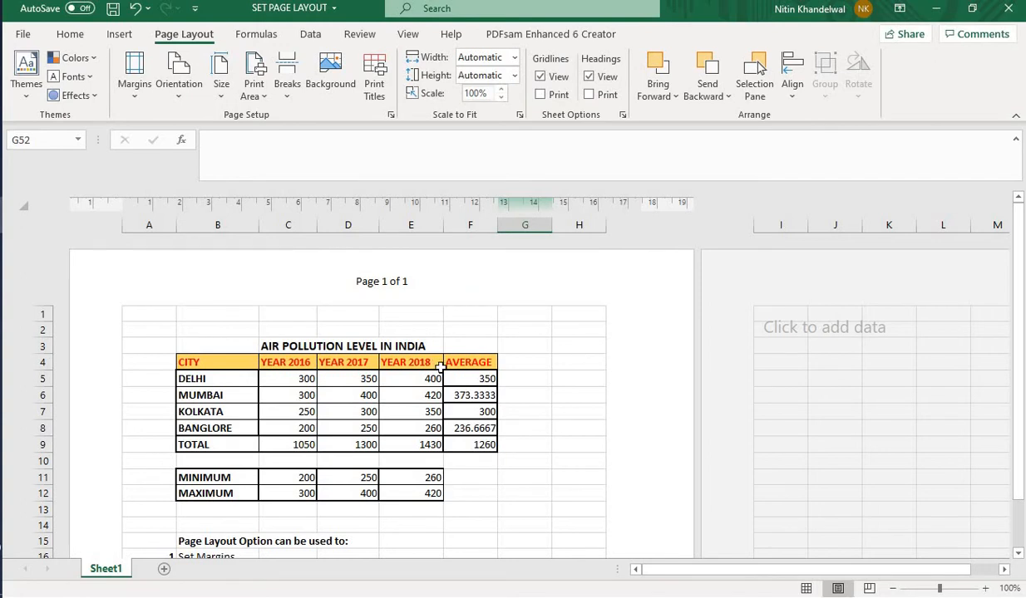
left_click(136, 91)
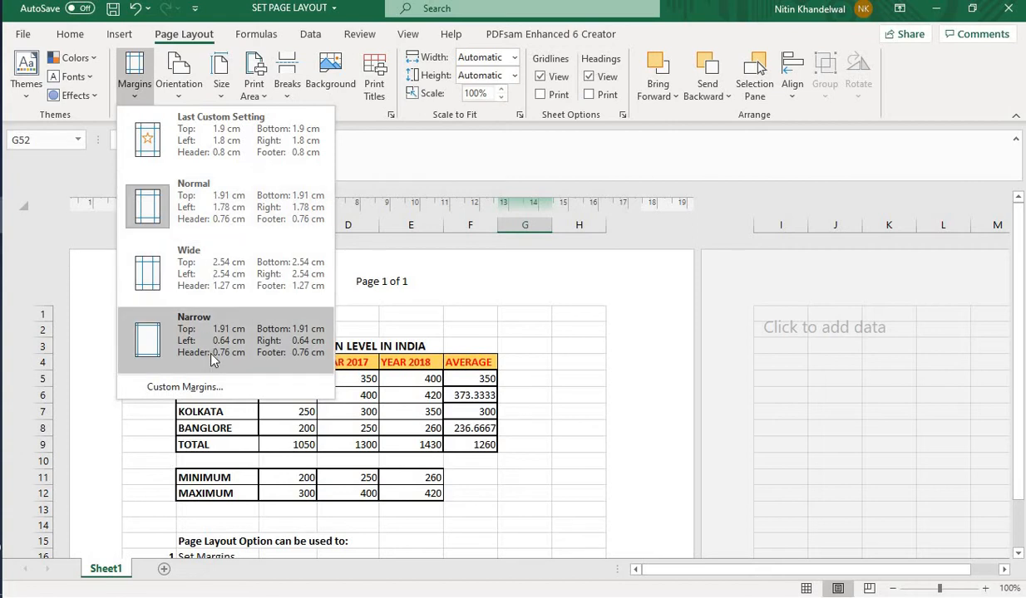
left_click(203, 322)
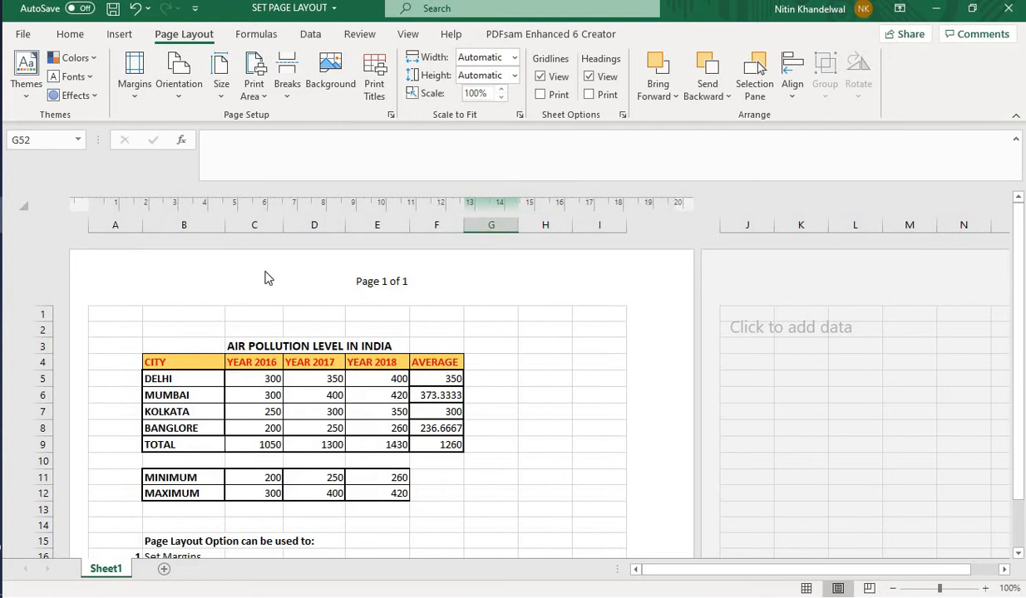
Set custom page margins of 1.1 cm for left and right and 1.4 cm for top and bottom.
left_click(129, 100)
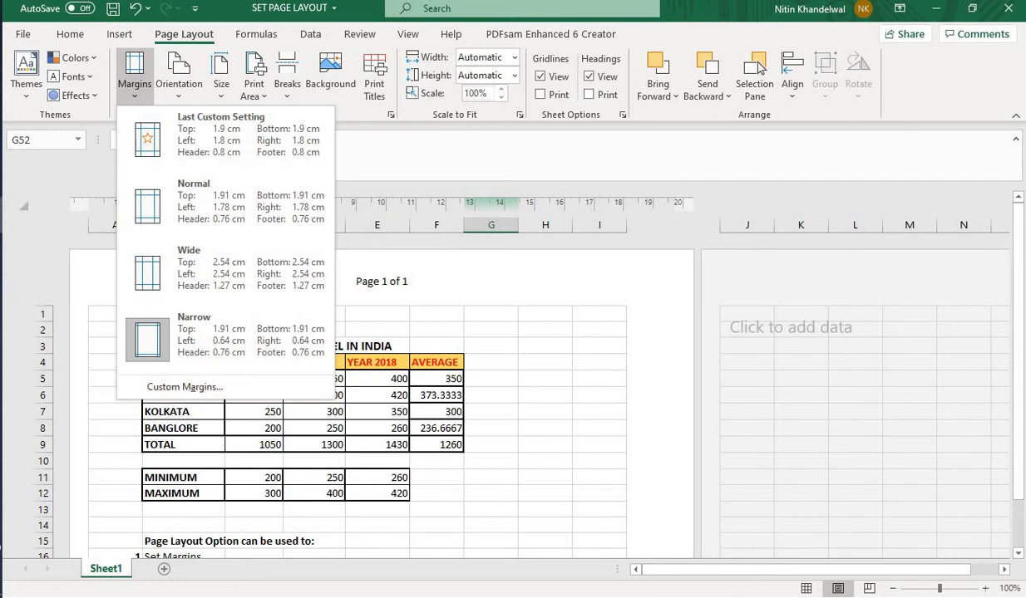
left_click(363, 115)
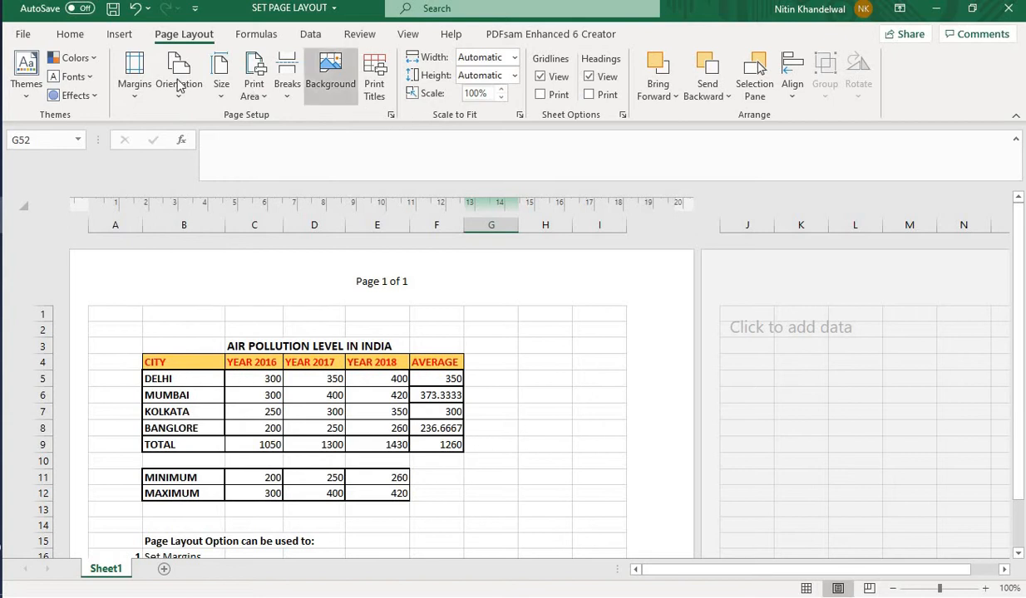
left_click(131, 93)
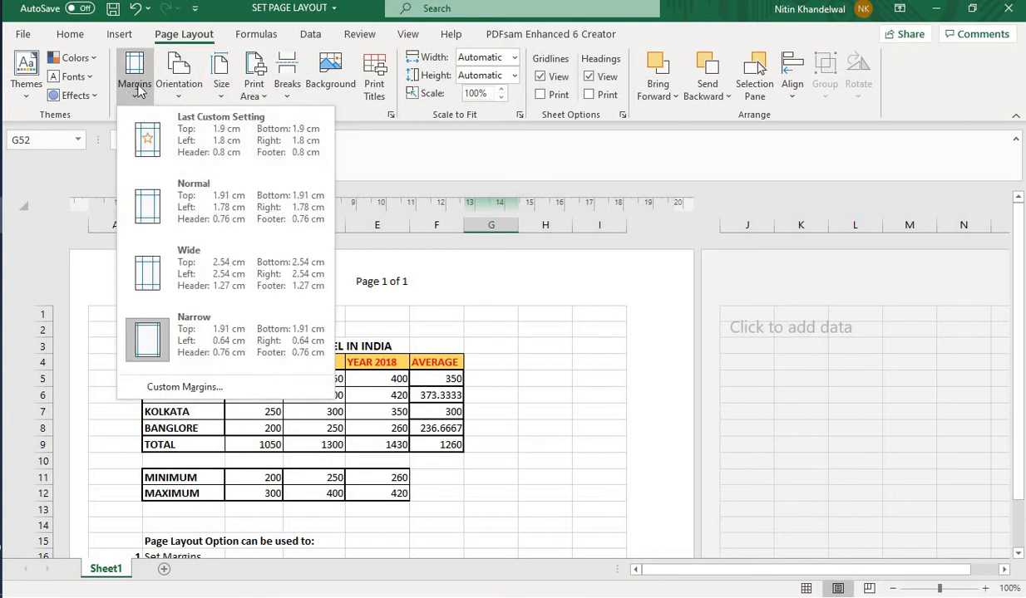
left_click(199, 388)
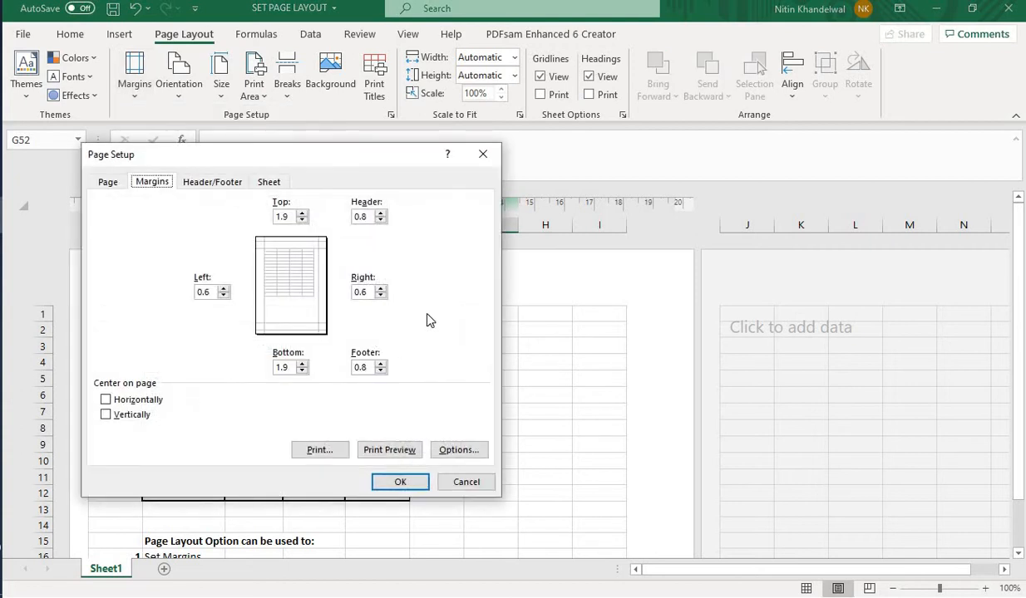
left_click(380, 289)
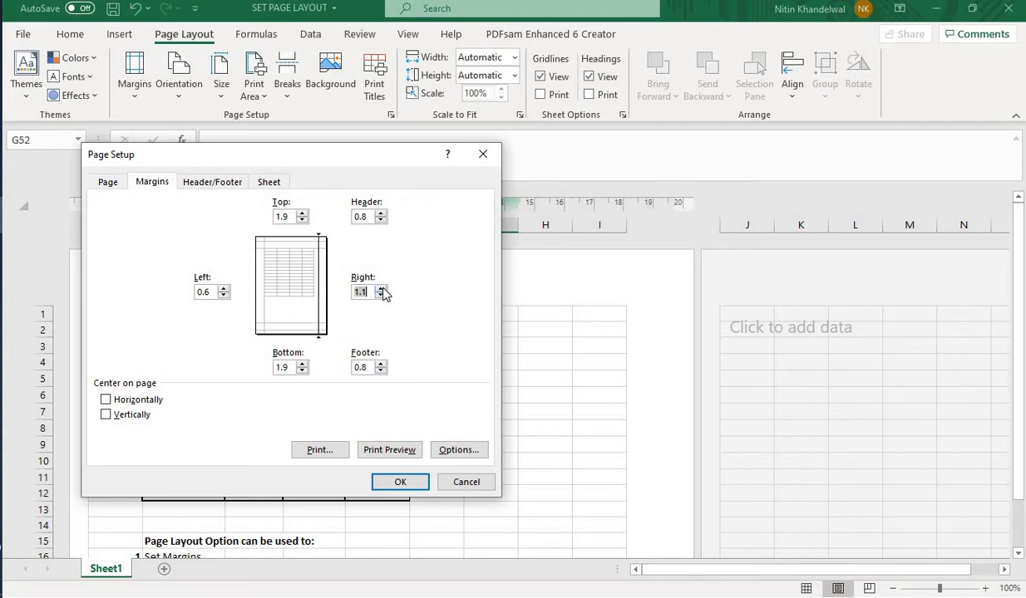
left_click(222, 289)
left_click(304, 220)
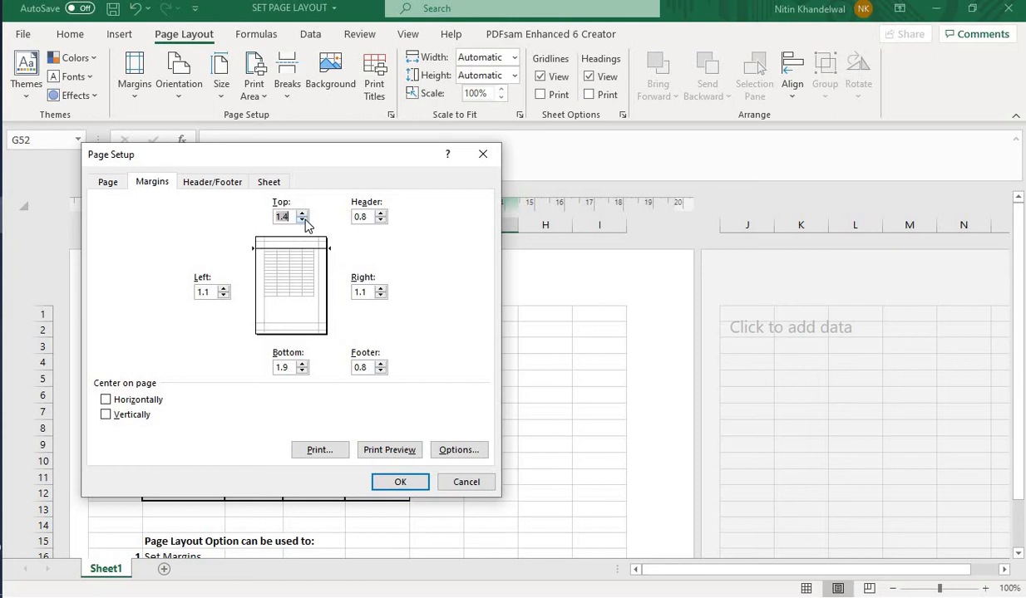
left_click(303, 370)
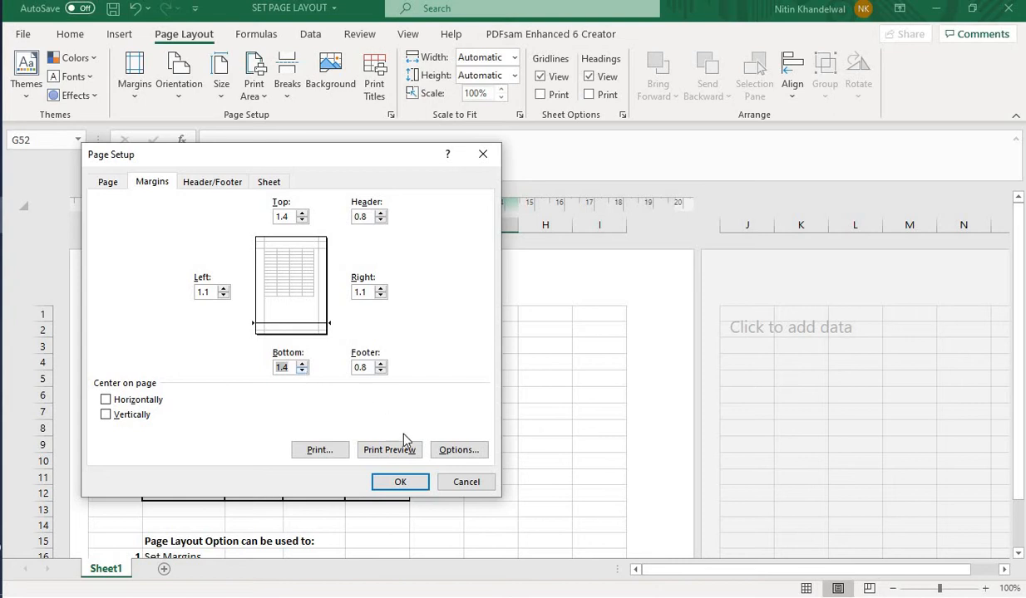
left_click(399, 485)
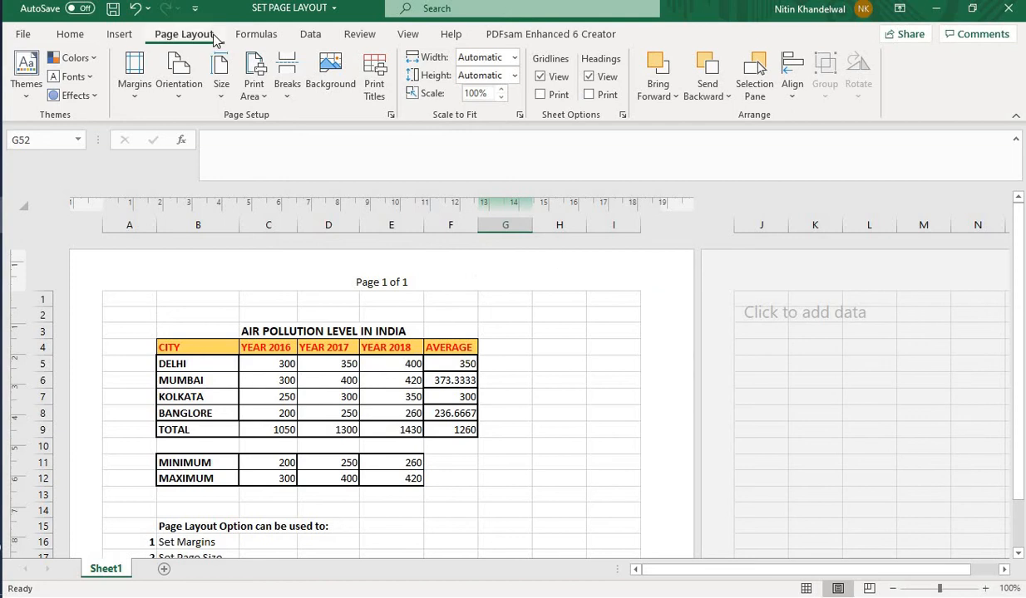
Change the paper size to A5 and set it back to A4.
scroll(559, 261, "down", 2)
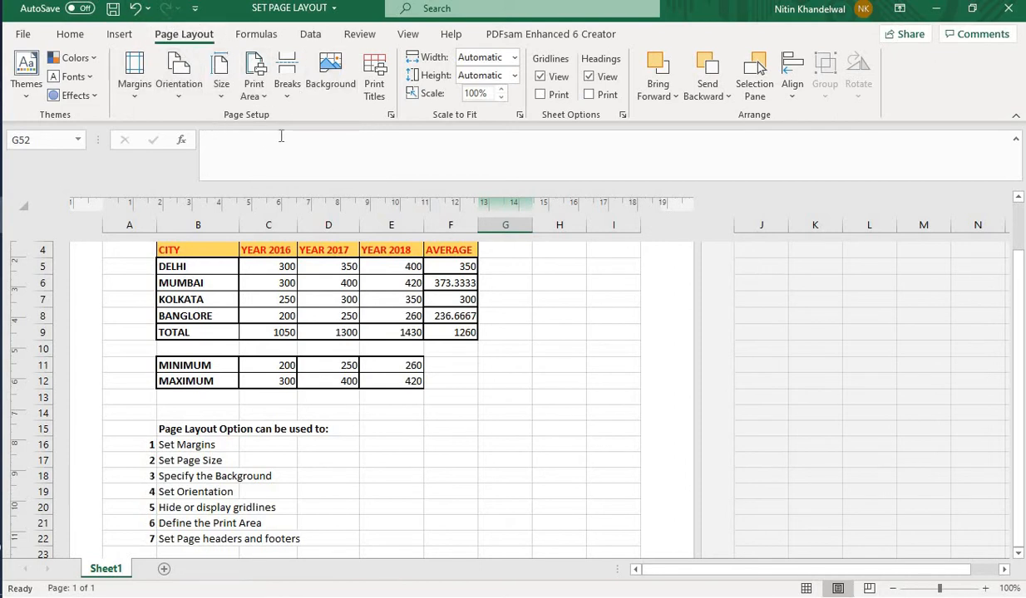
left_click(221, 88)
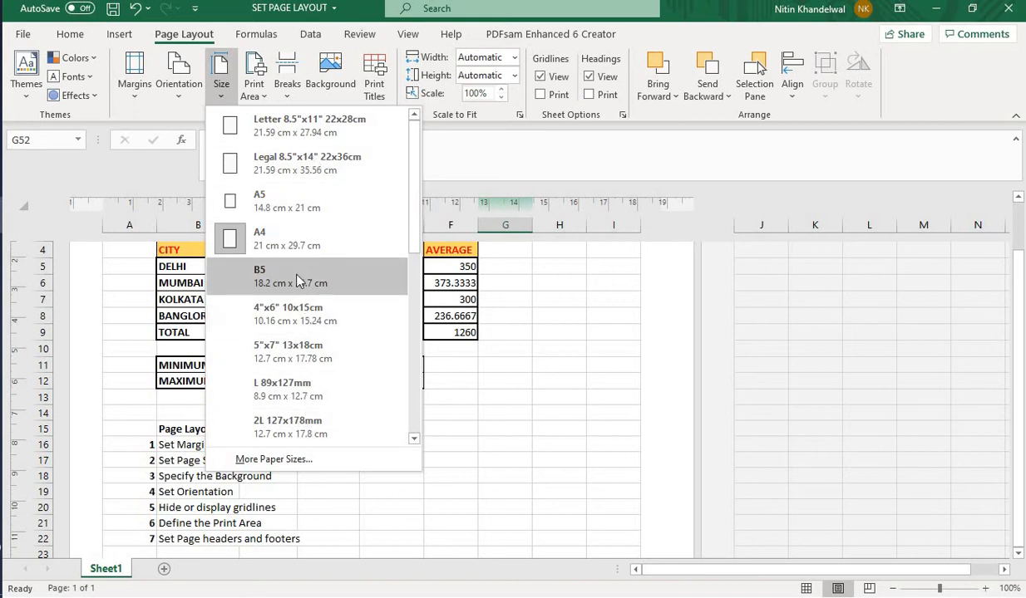
left_click(281, 204)
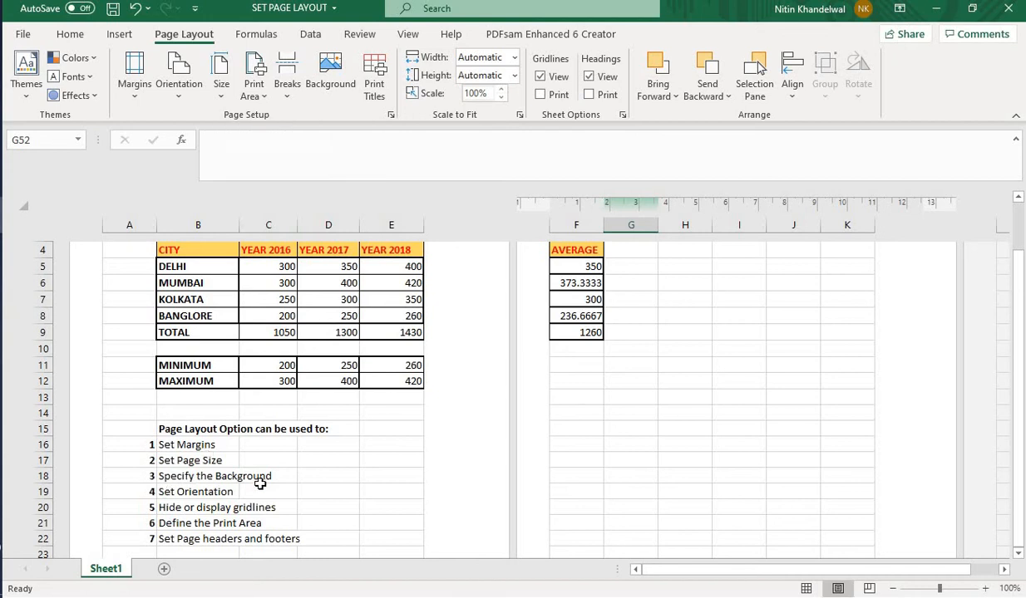
left_click(220, 85)
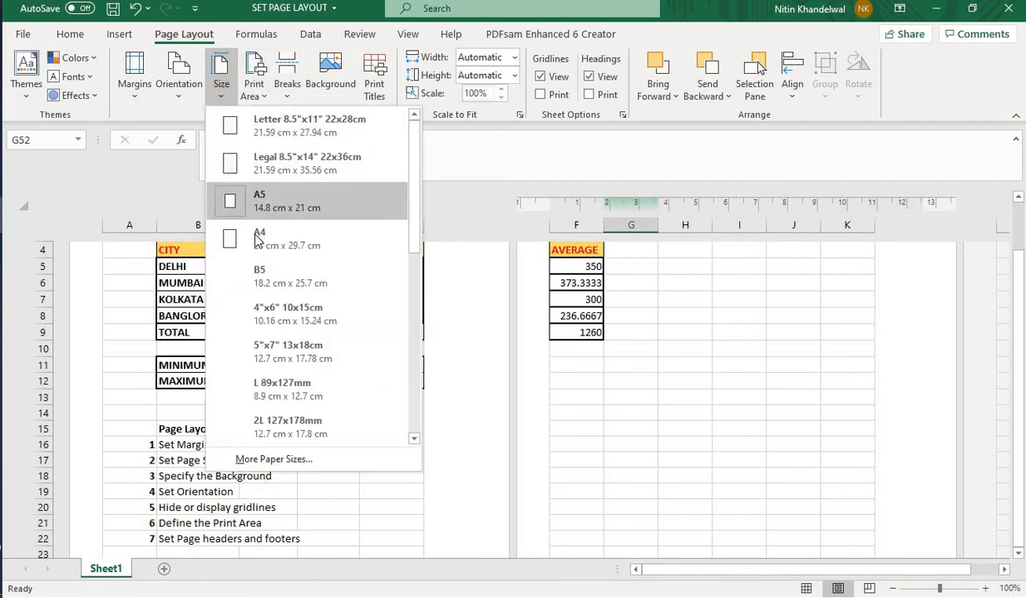
left_click(253, 240)
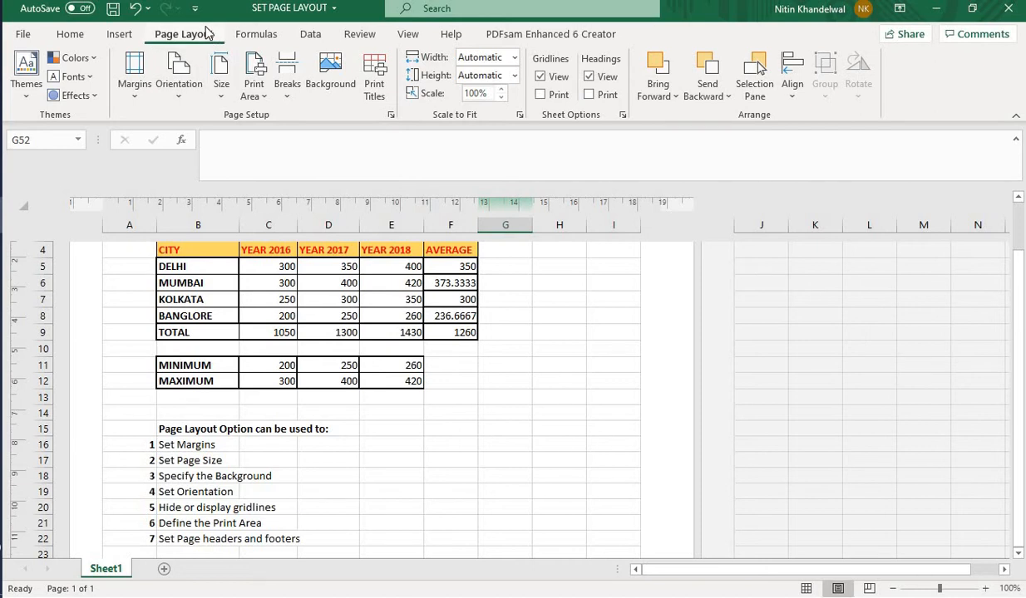
Search Bing images for "aeroplane" to find a sheet background picture.
left_click(326, 70)
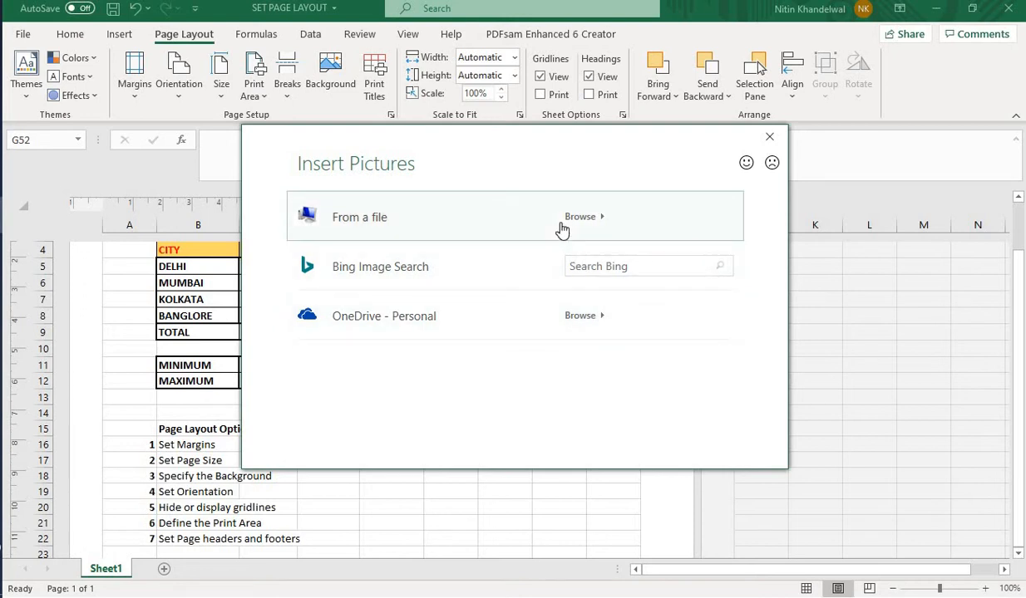
left_click(603, 265)
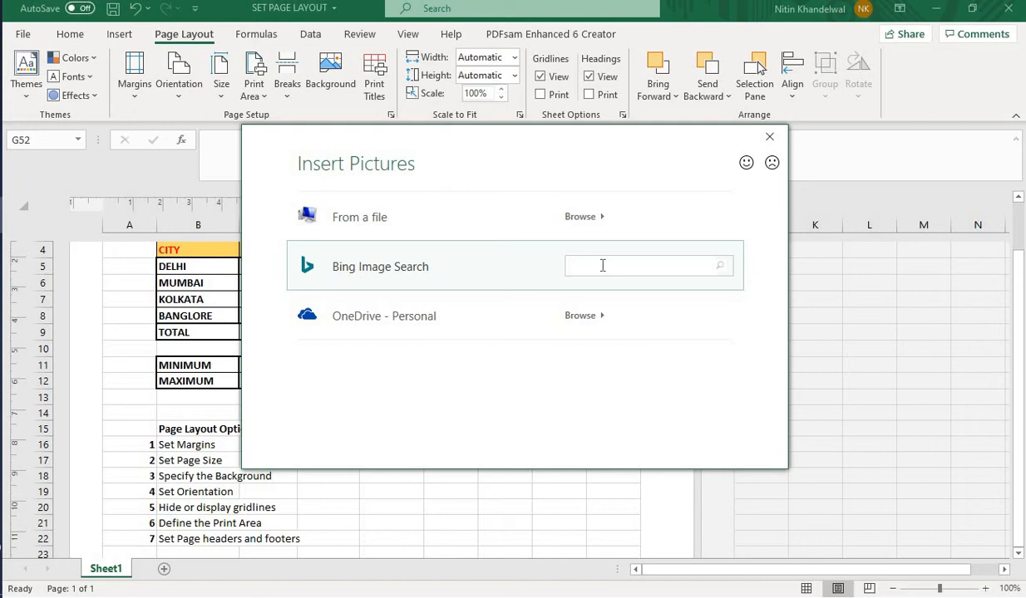
type("ar")
type("er")
type("oplane")
key("Return")
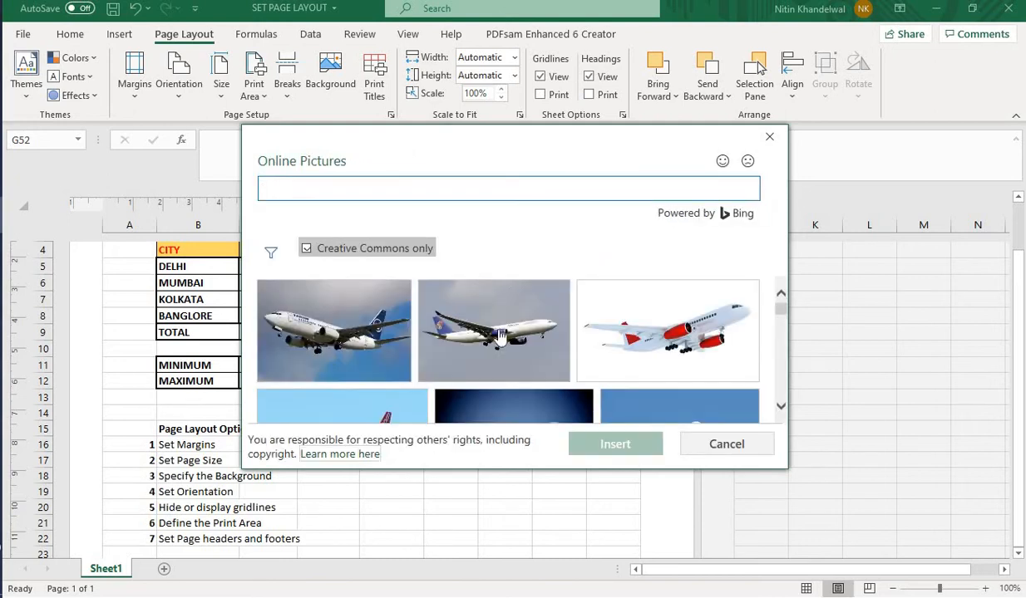
Insert the picture of the white airliner with a red maple leaf on its tail as the sheet background.
left_click_drag(781, 305, 784, 349)
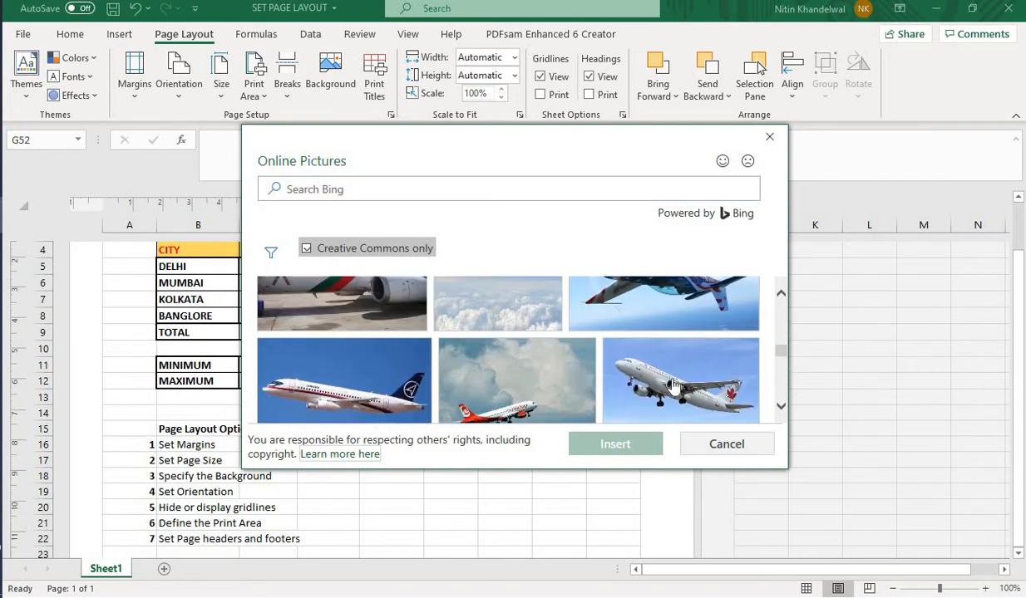
left_click(638, 412)
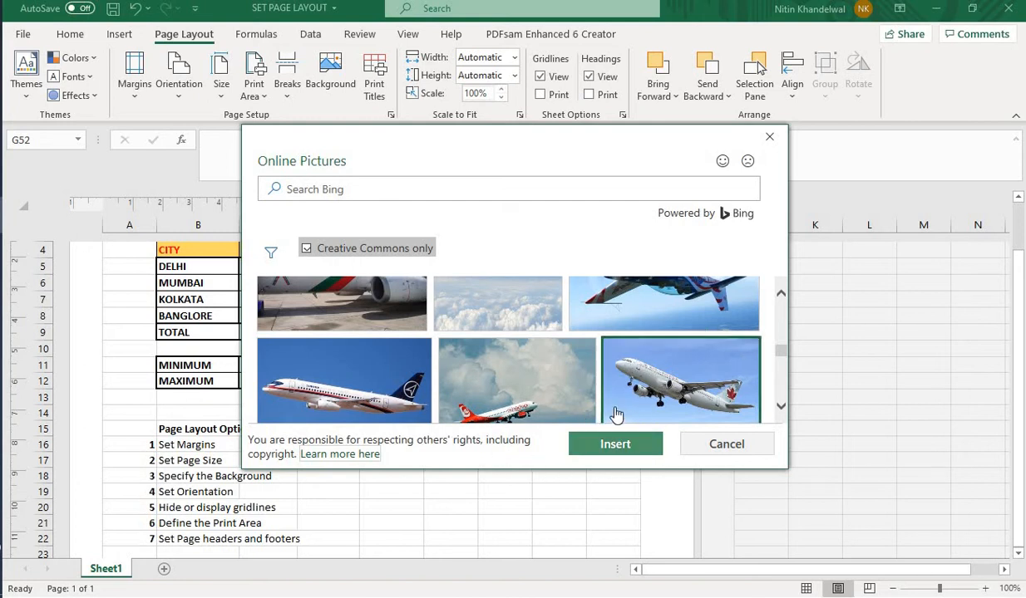
left_click(594, 446)
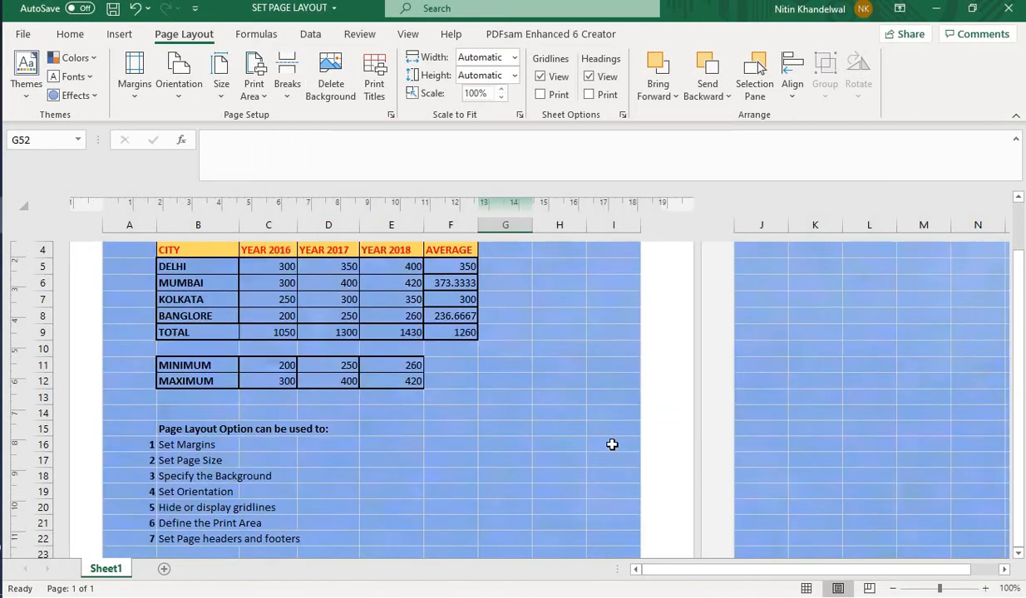
Delete the background picture from the sheet.
left_click_drag(1018, 287, 1018, 287)
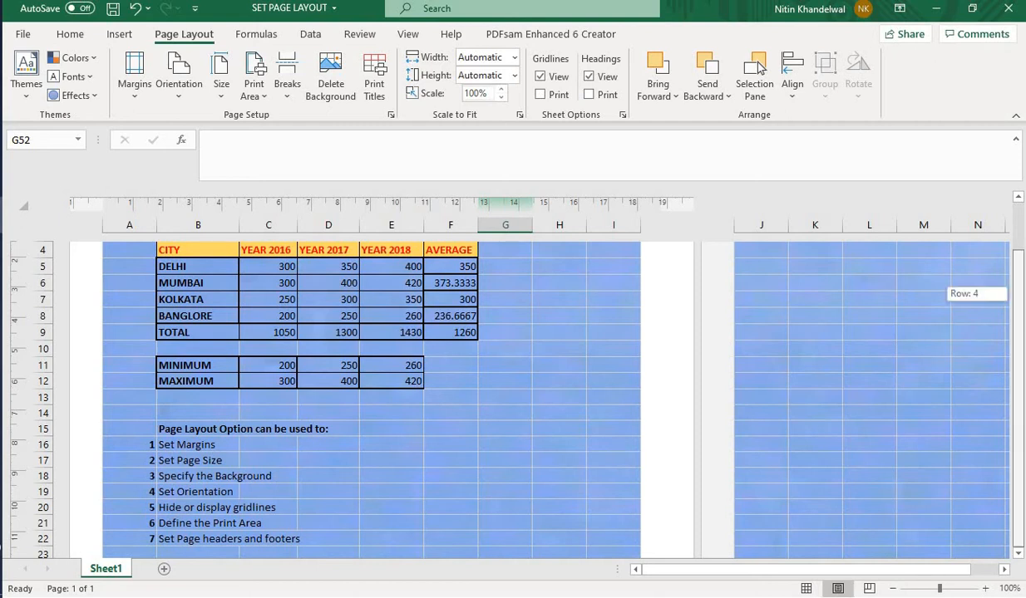
left_click_drag(1020, 423, 1020, 403)
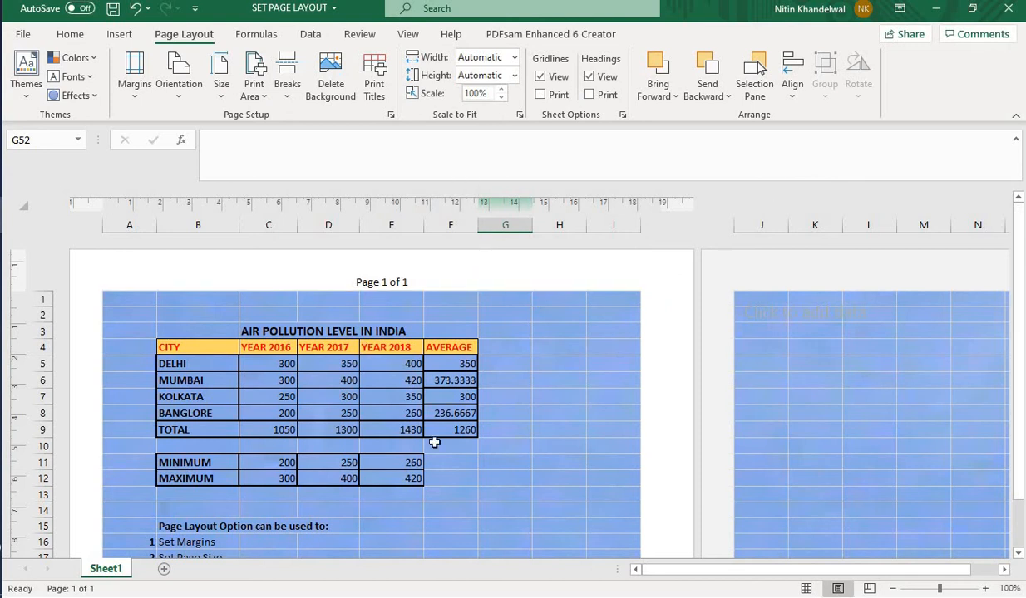
left_click(340, 93)
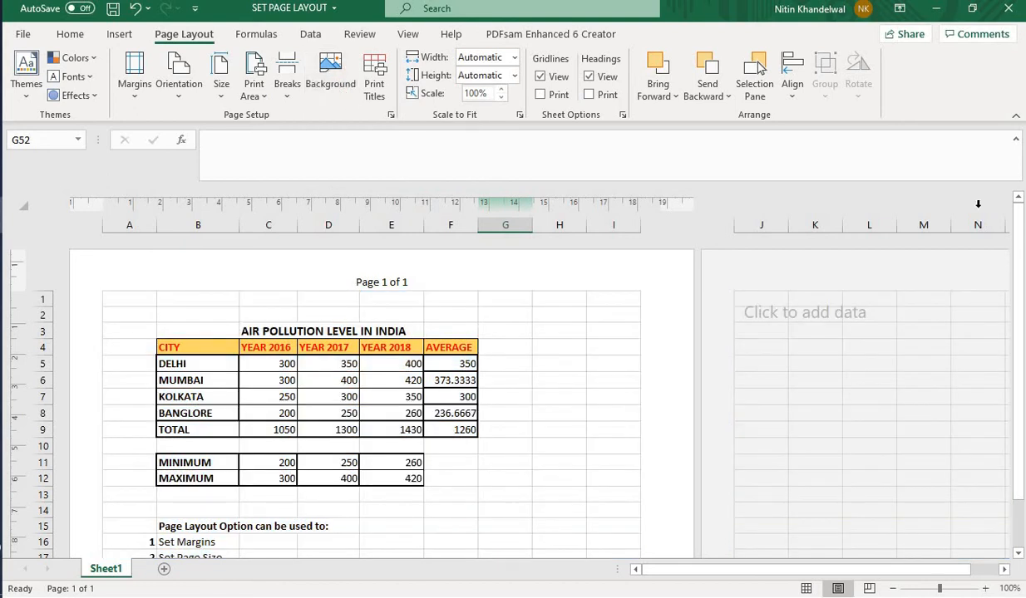
Set the page orientation to Landscape.
left_click_drag(1021, 291, 1019, 306)
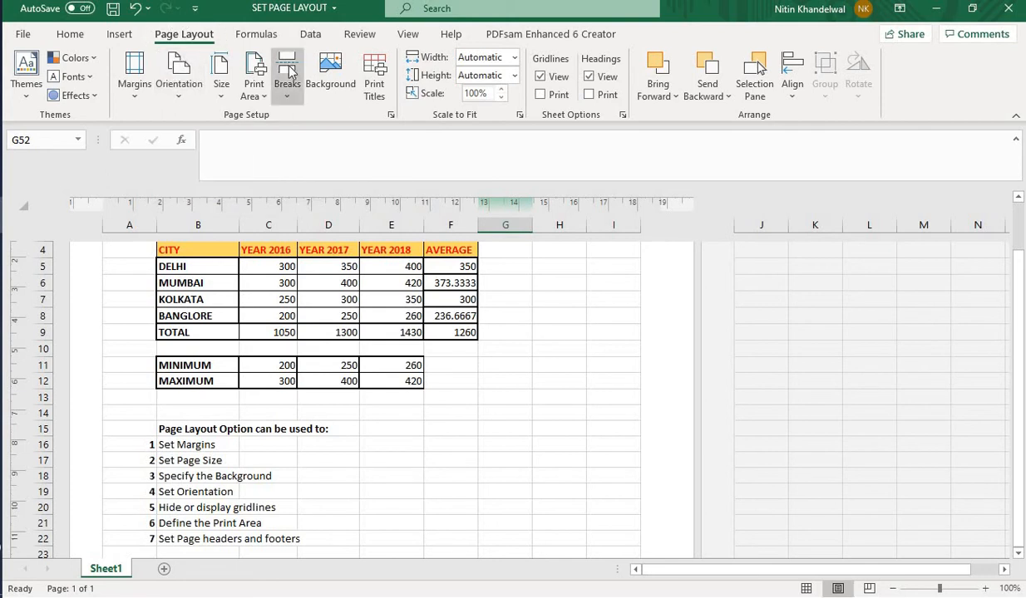
left_click(175, 97)
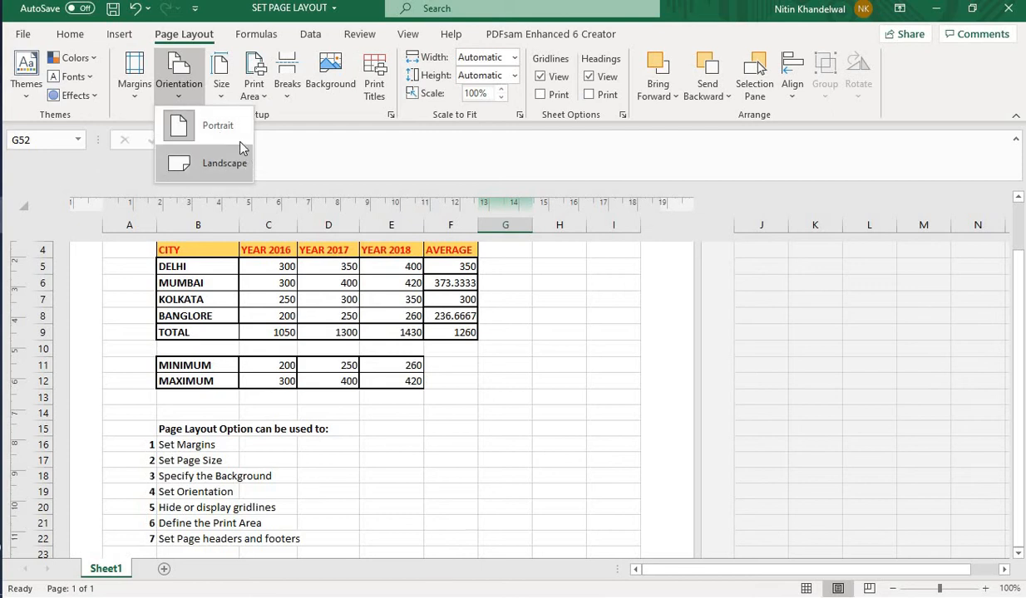
left_click(206, 163)
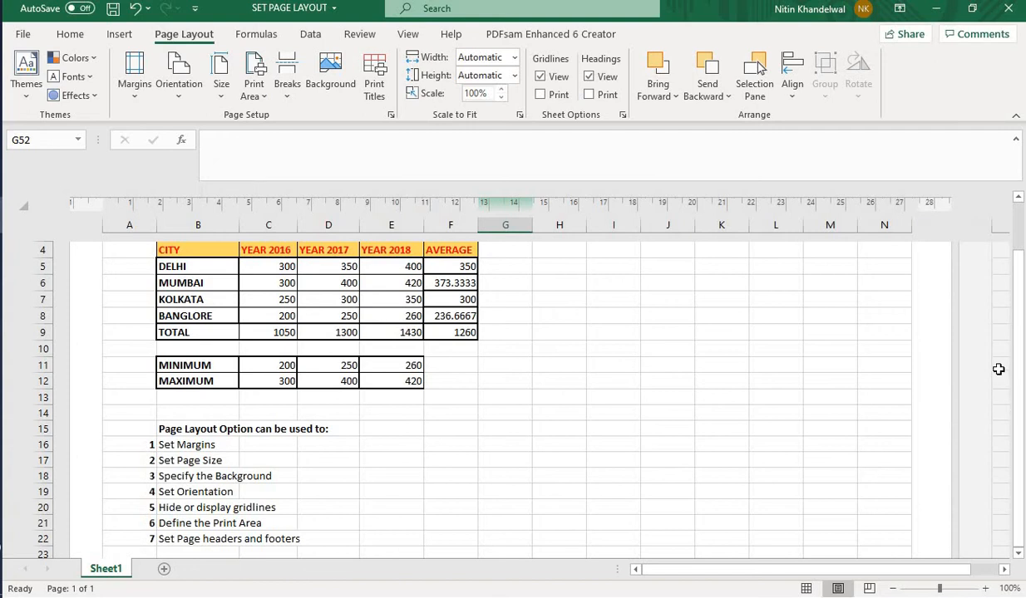
Hide the worksheet gridlines and display them again.
left_click_drag(1024, 370, 1021, 370)
left_click_drag(1023, 492, 1023, 335)
left_click_drag(1019, 420, 1019, 467)
left_click(663, 332)
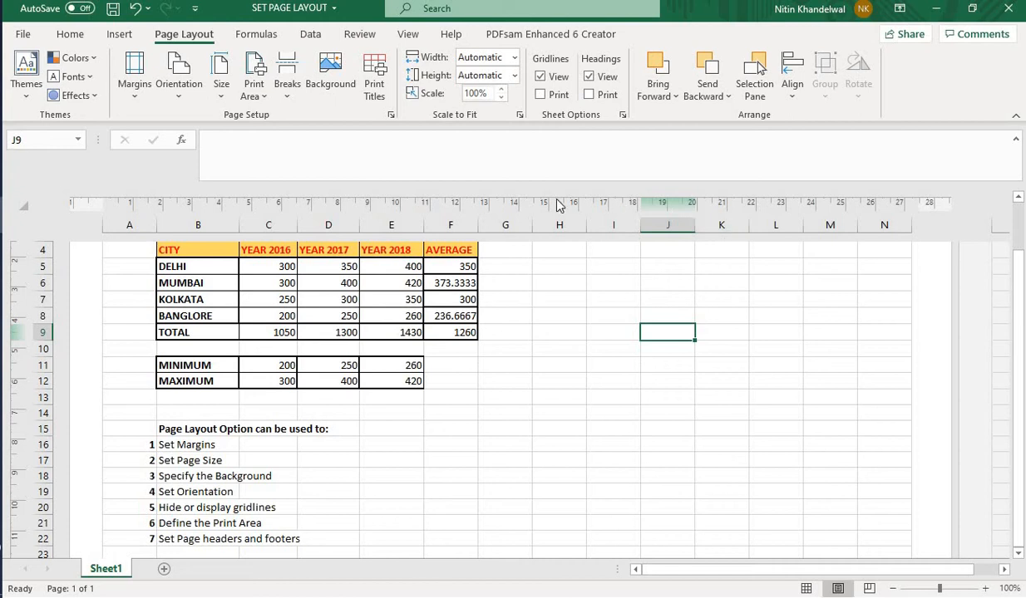
left_click(540, 77)
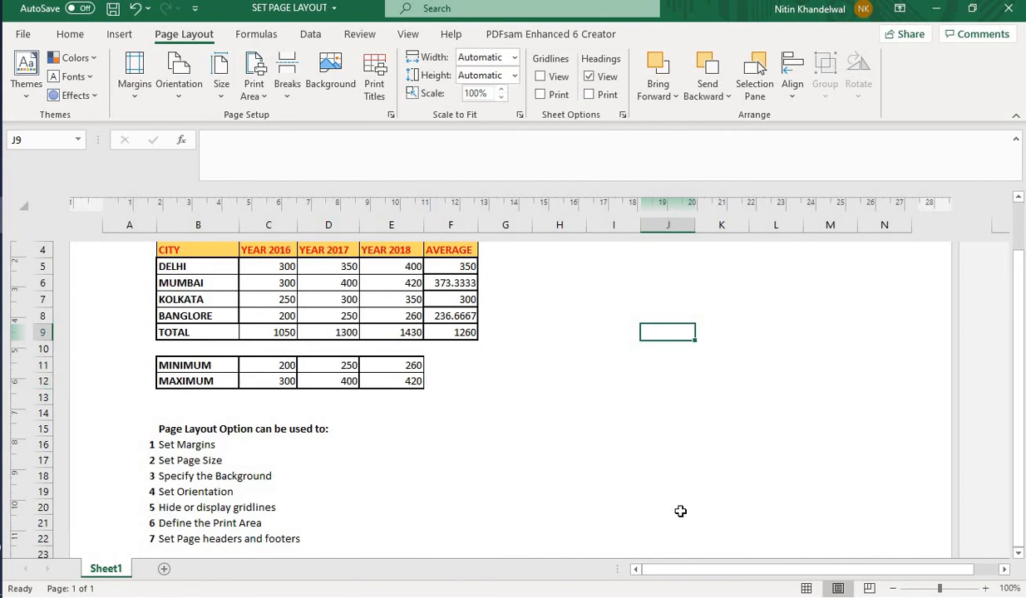
left_click(541, 77)
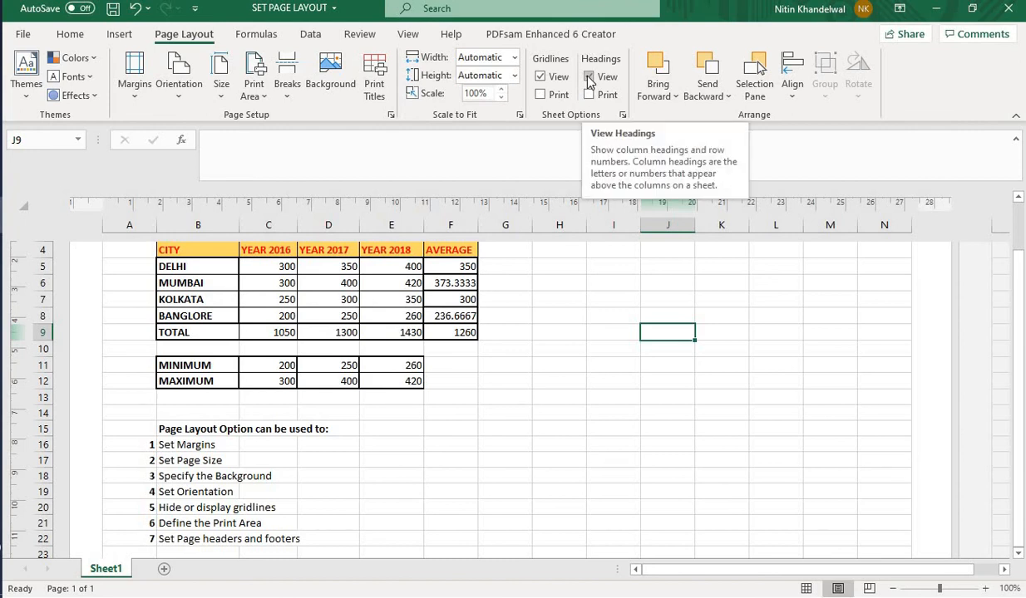
Hide and redisplay the row and column headings, and switch printing of gridlines and headings on and off again.
left_click(588, 78)
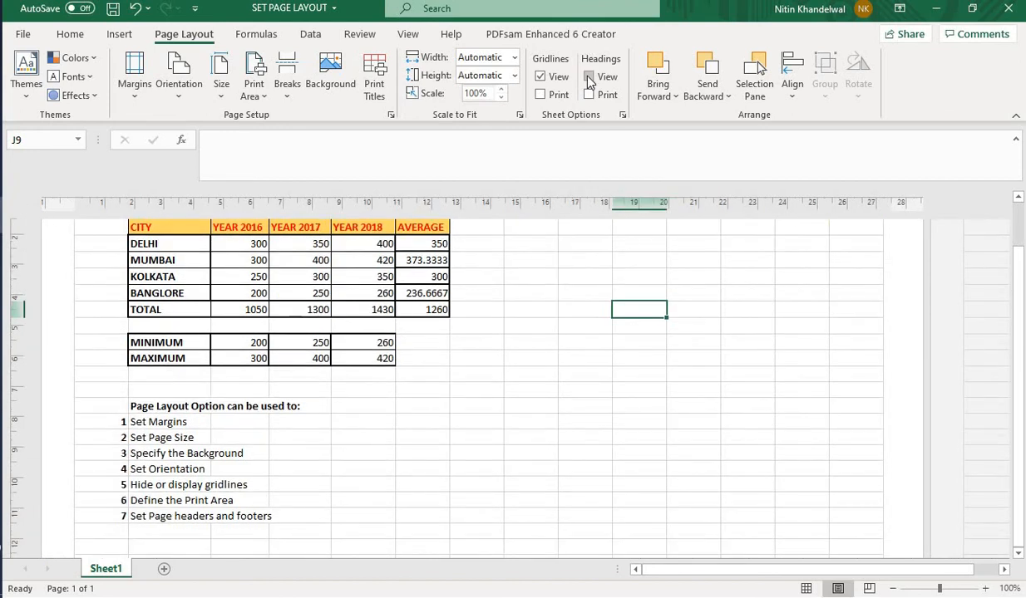
left_click(589, 77)
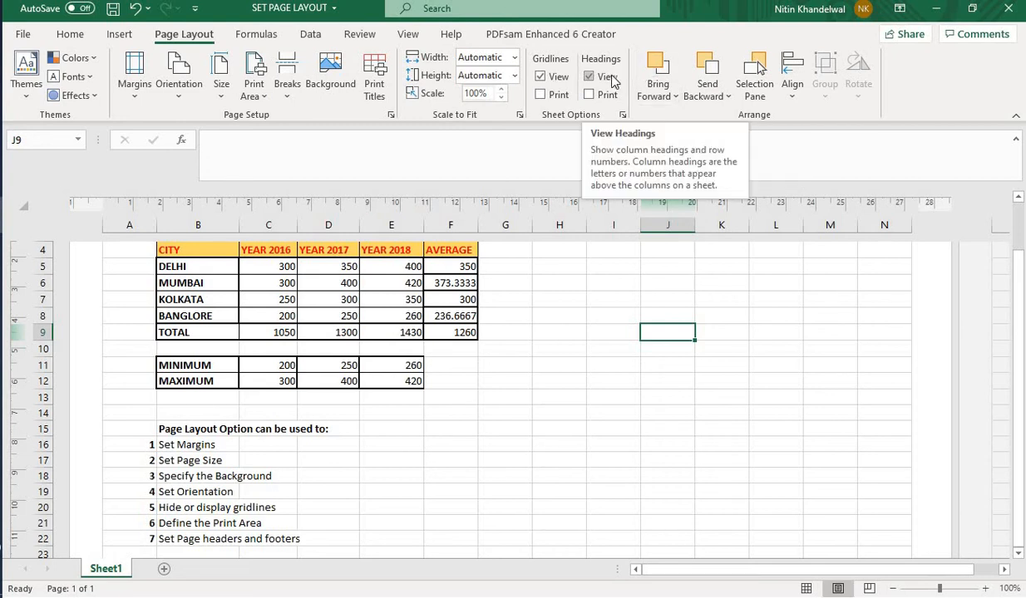
left_click(549, 95)
left_click(589, 98)
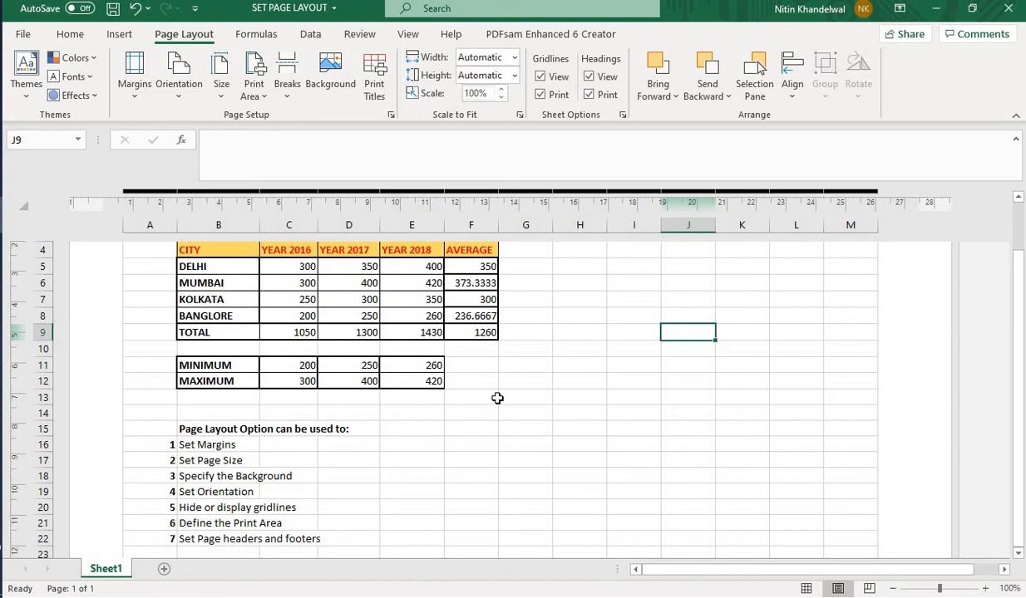
left_click(540, 94)
left_click(589, 94)
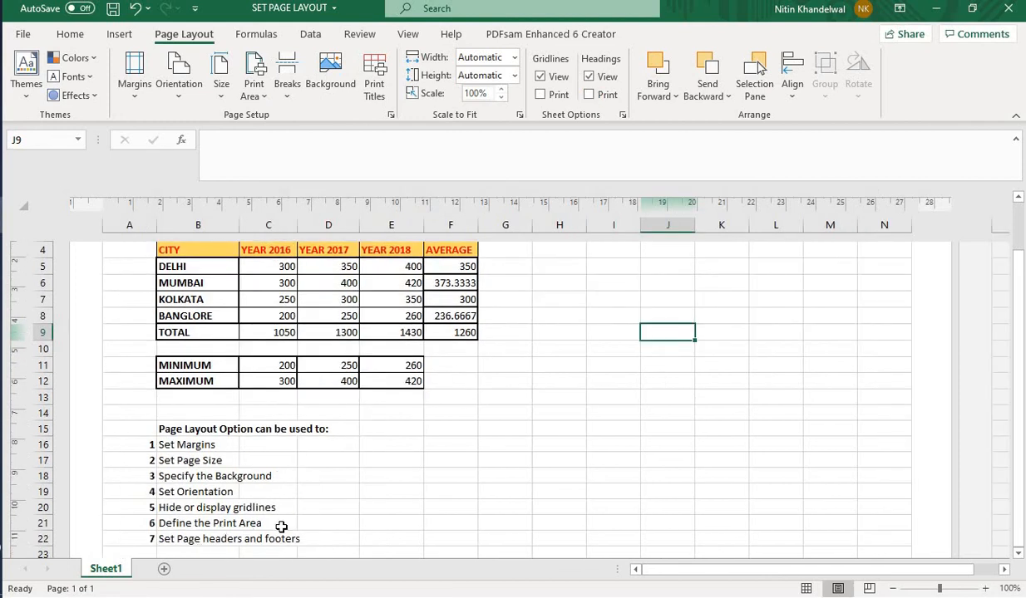
Set the print area to cells A2:G23, covering the pollution tables and the list of page layout options.
left_click_drag(1021, 464, 1022, 359)
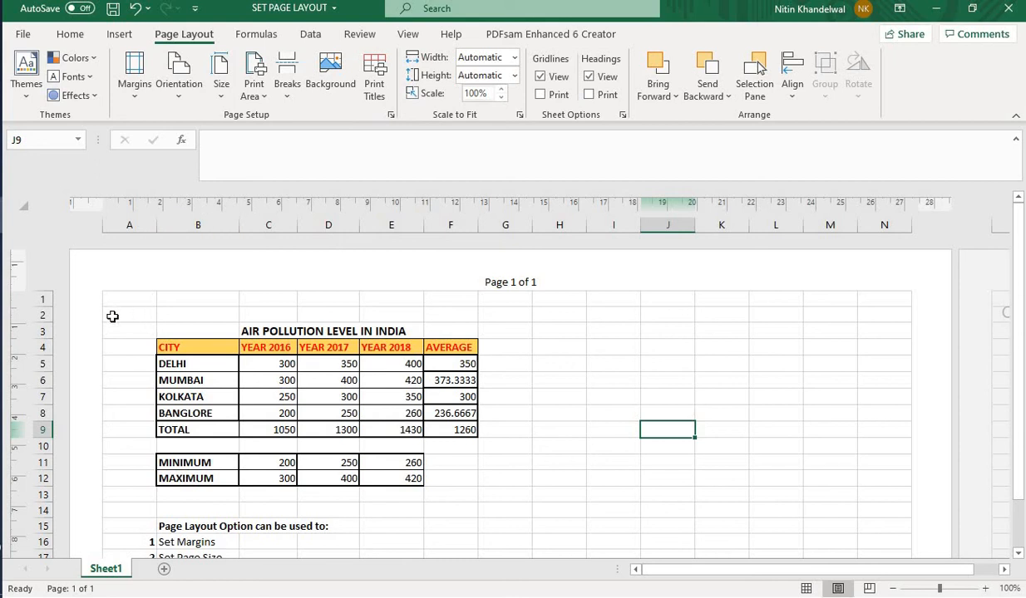
left_click_drag(112, 317, 488, 505)
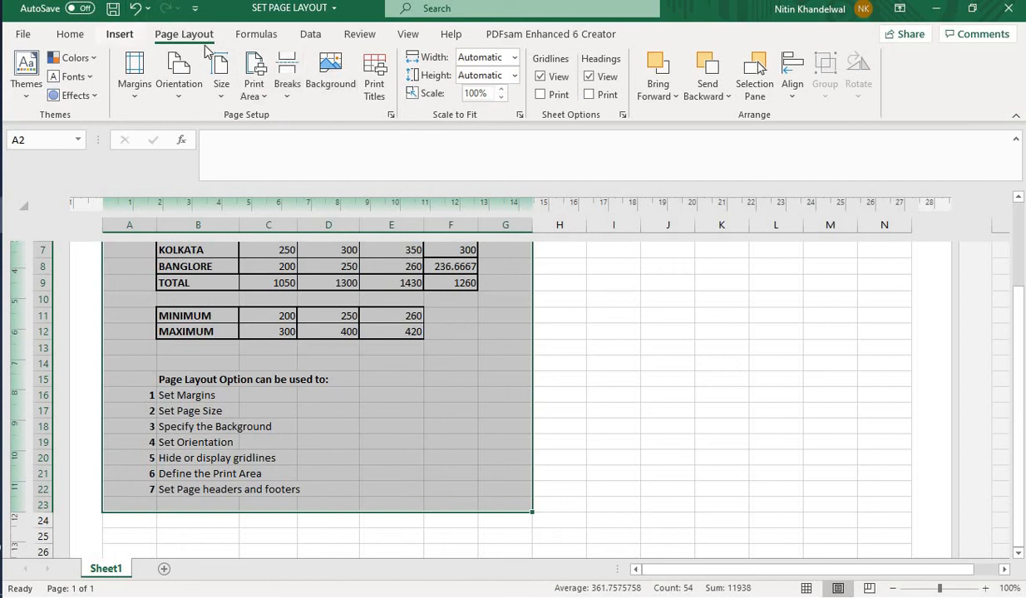
left_click(263, 98)
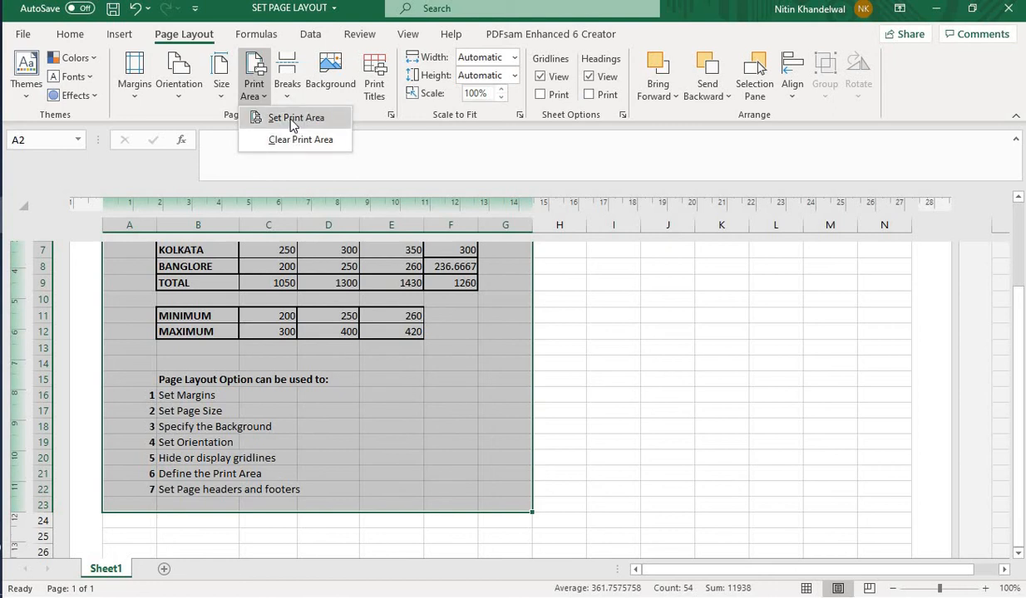
left_click(293, 119)
left_click(710, 429)
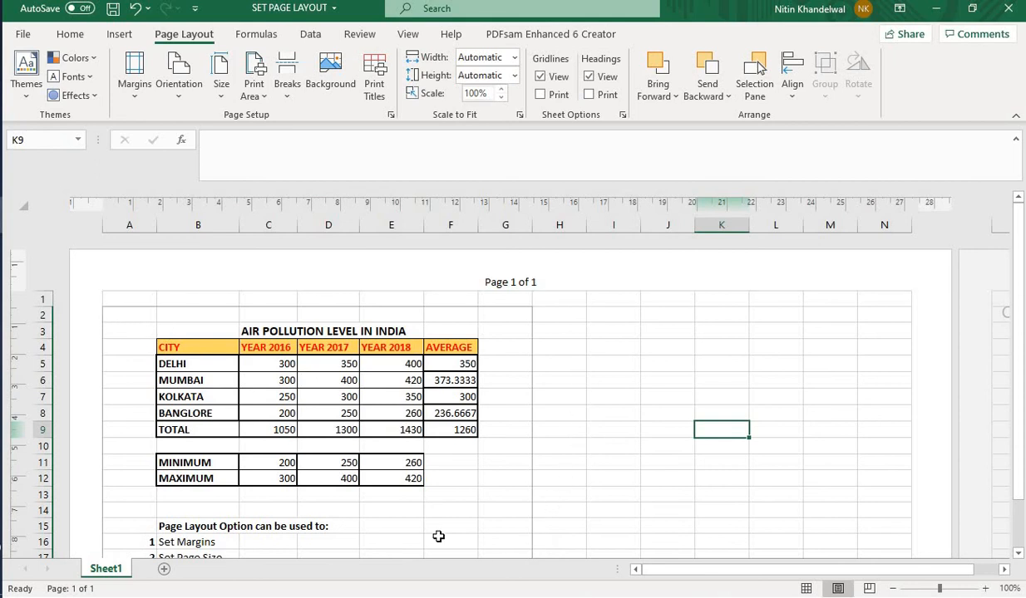
left_click_drag(1020, 248, 1019, 261)
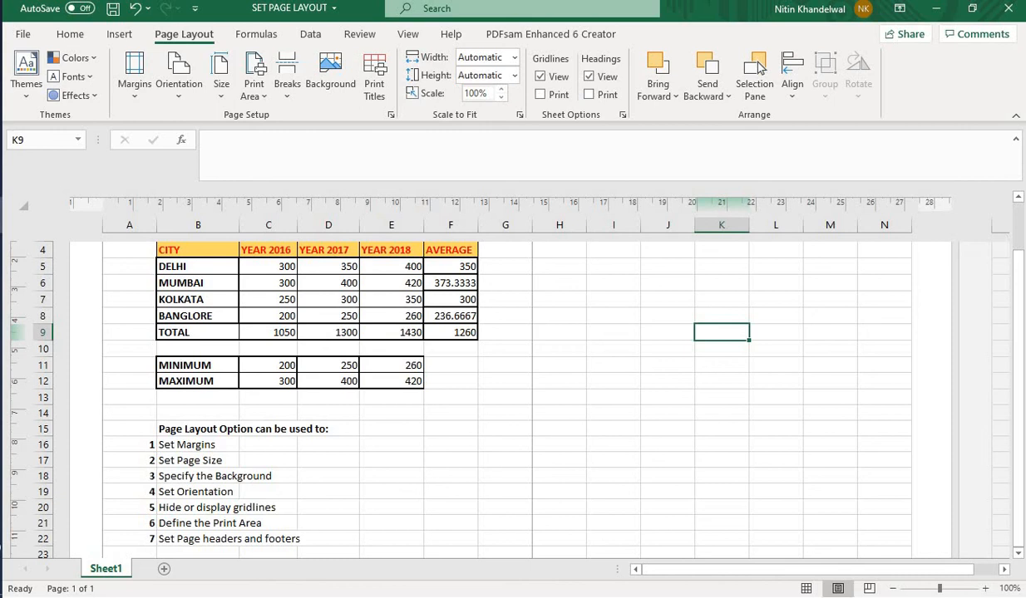
left_click(760, 68)
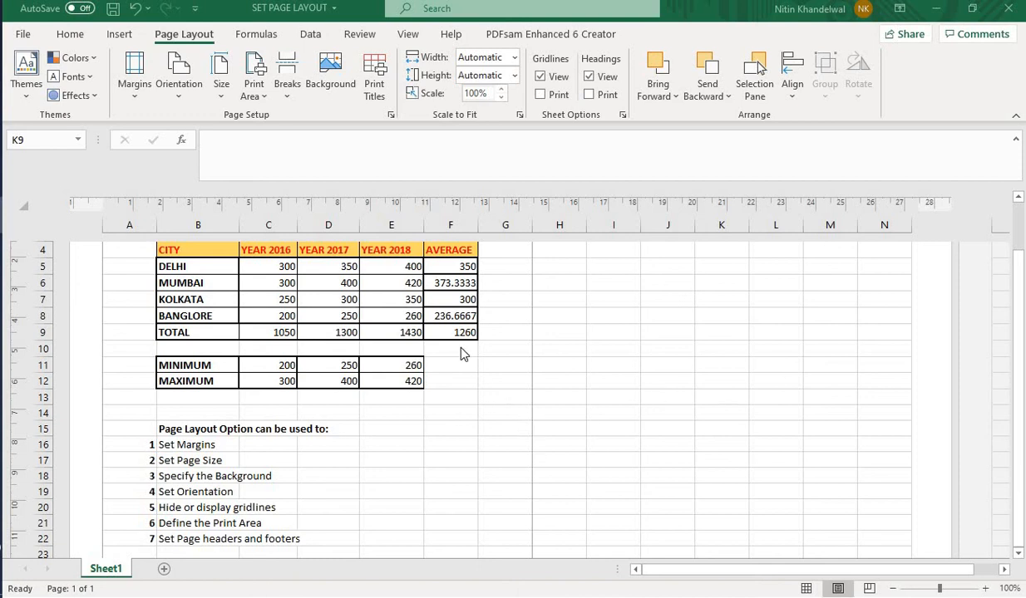
Clear the print area defined on the sheet.
left_click(254, 90)
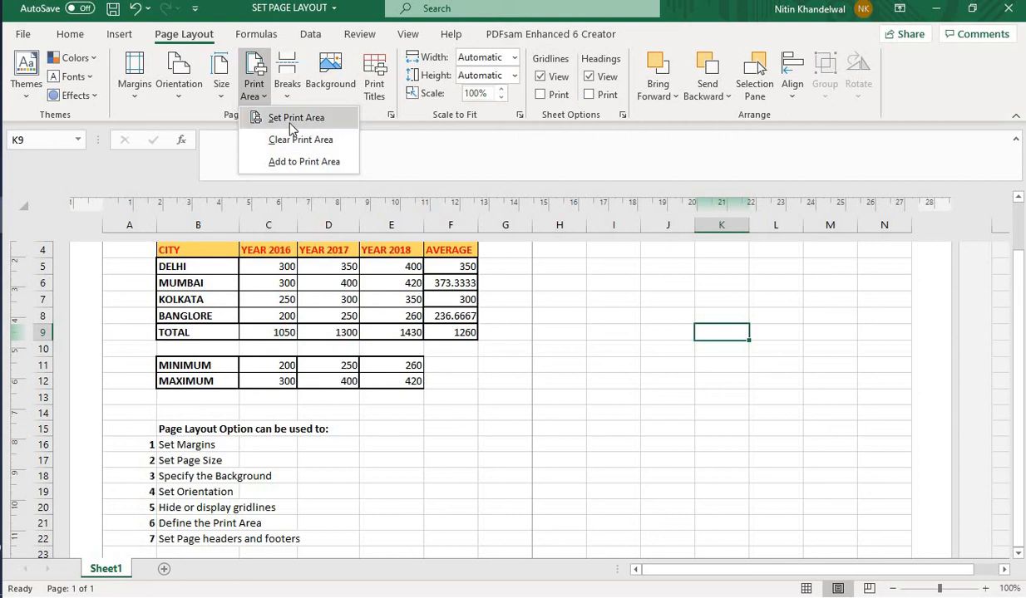
left_click(277, 144)
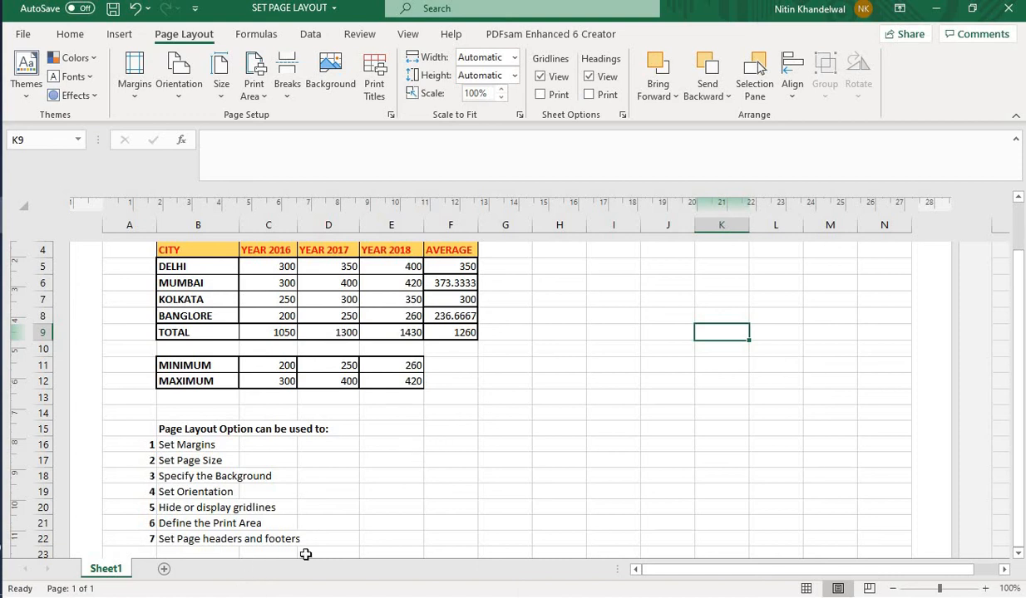
Set the page orientation to Portrait.
left_click_drag(1019, 512, 1019, 459)
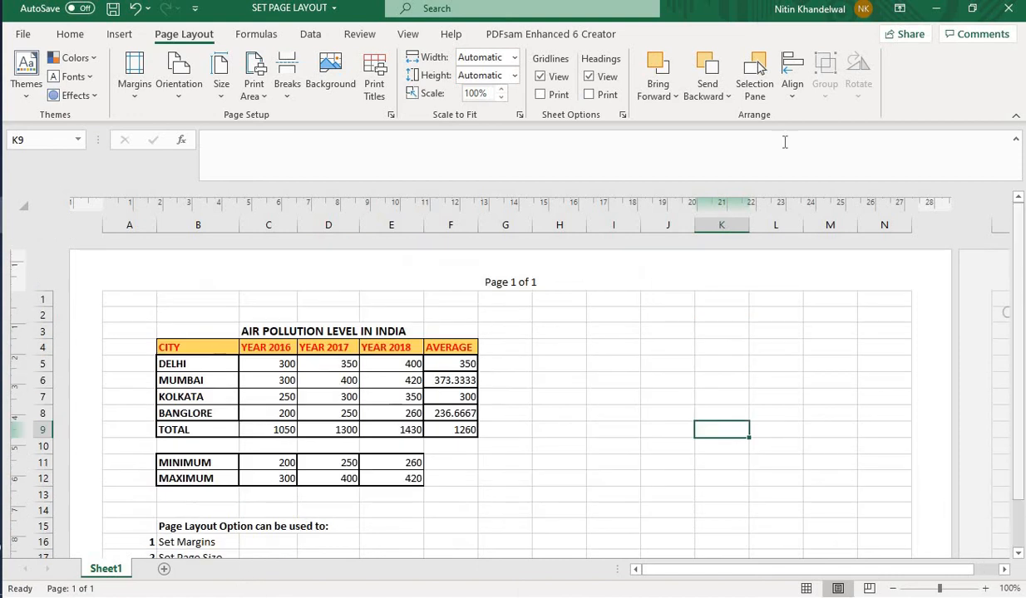
left_click(178, 81)
left_click(208, 133)
left_click(557, 317)
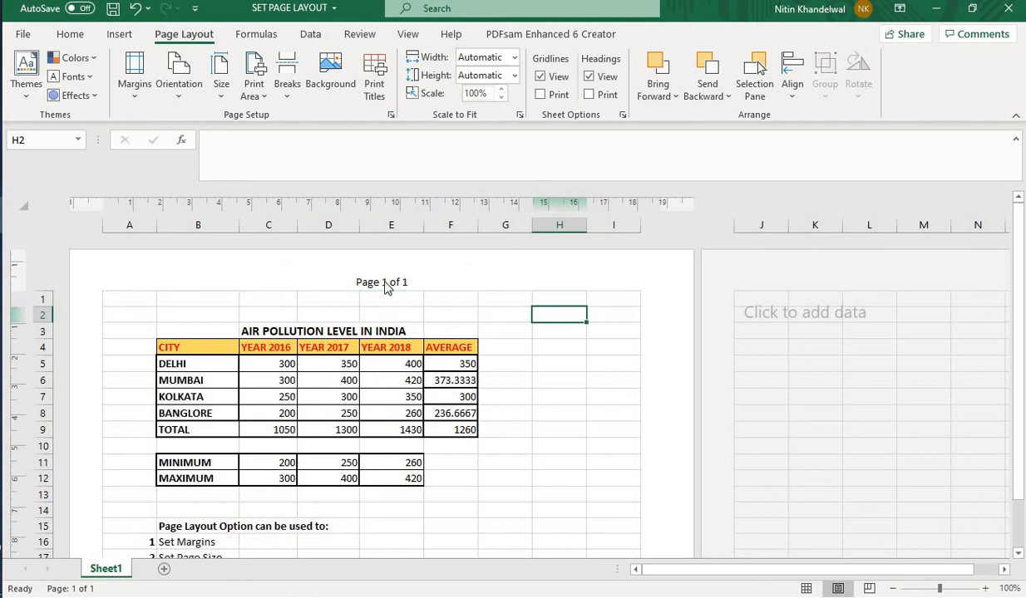
Replace the page number text in the center header section with the current date element.
left_click(386, 284)
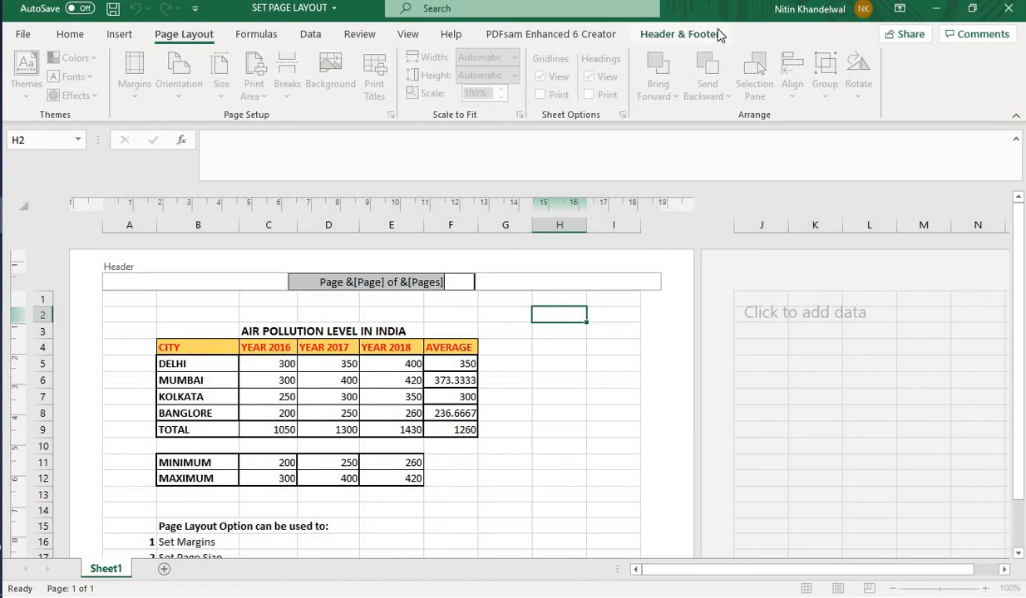
left_click(673, 36)
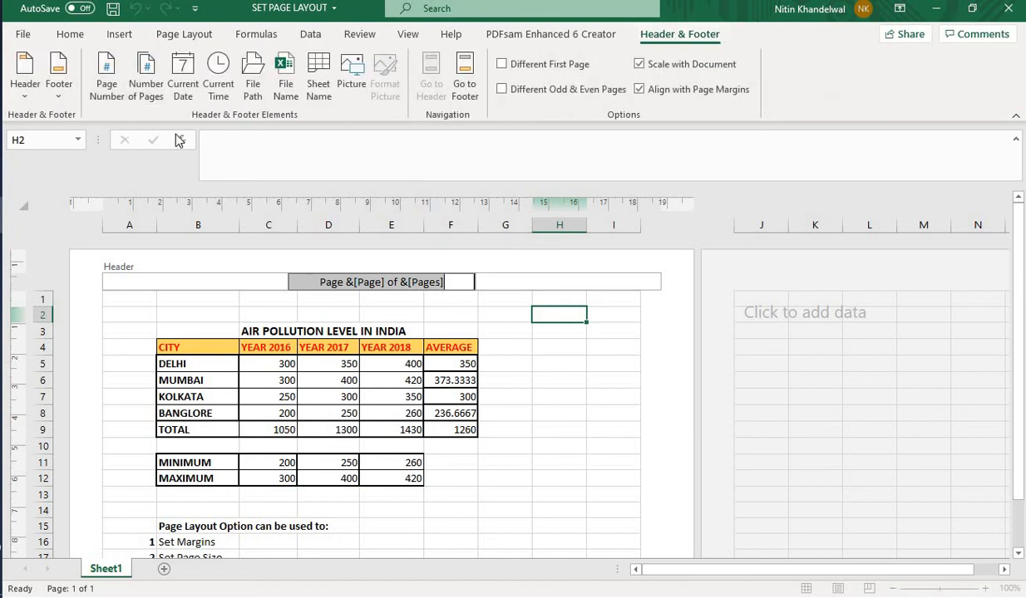
left_click(190, 89)
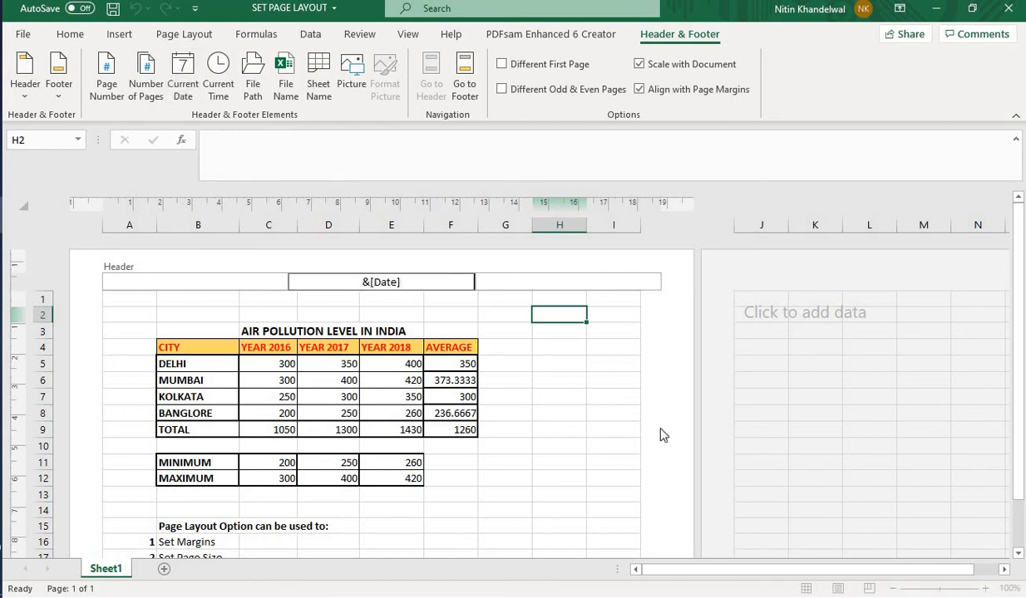
left_click(630, 408)
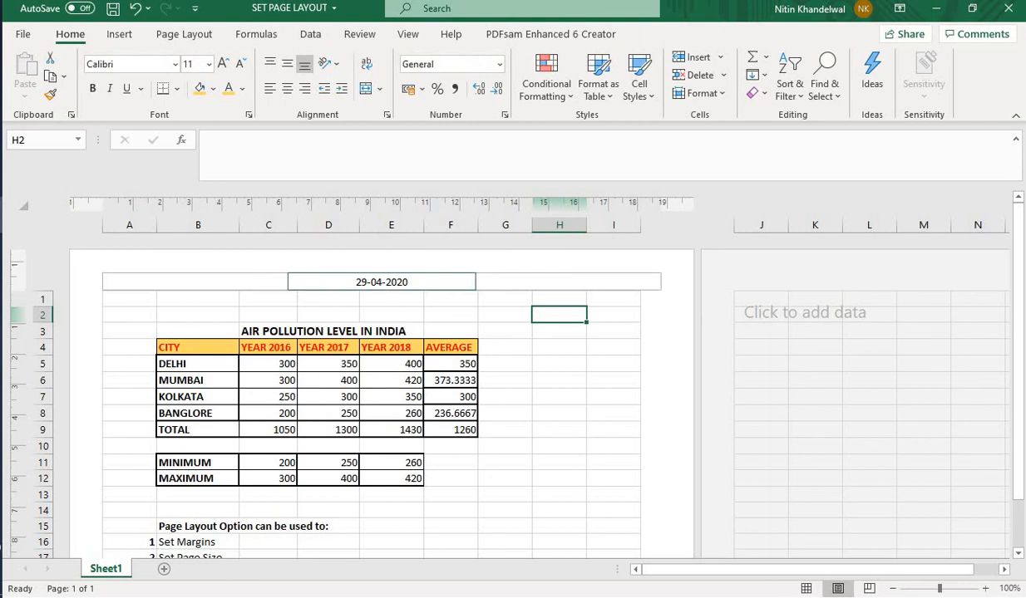
left_click_drag(1019, 341, 1023, 298)
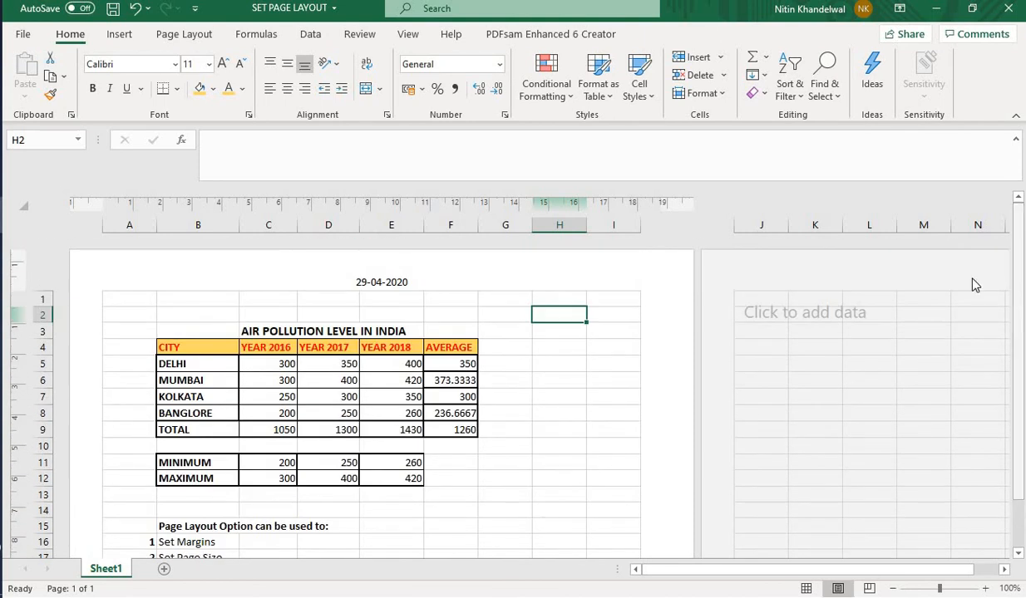